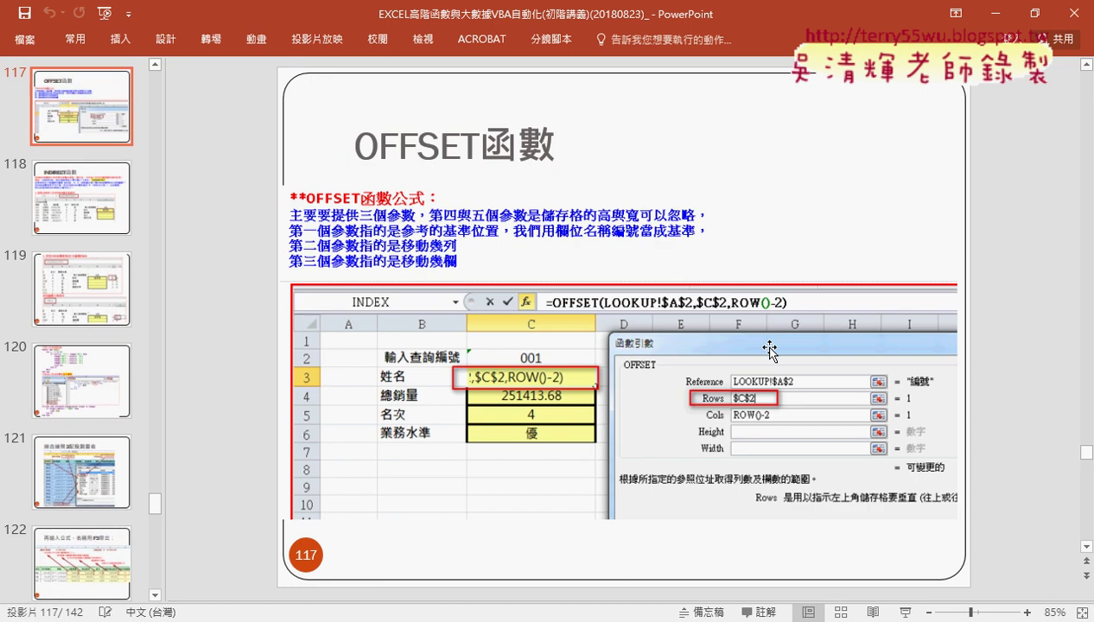
{"action": "scroll", "coordinate": [778, 338], "scroll_direction": "up", "scroll_amount": 1}
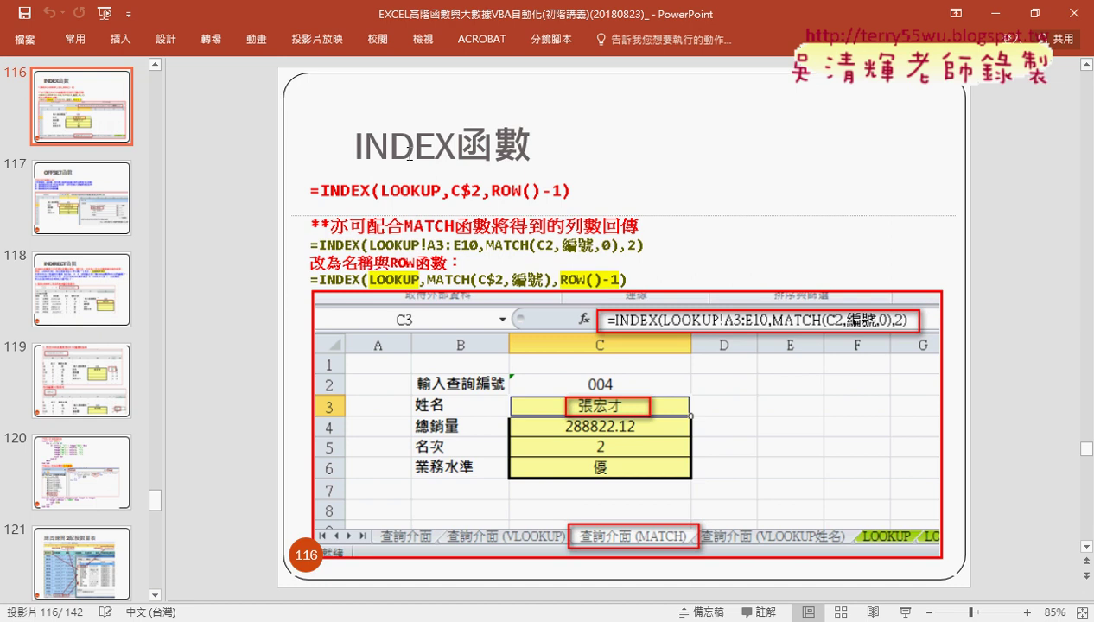
- Scroll down through slides 117–120 to reach slide 121, 綜合練習2配股數量表
{"action": "scroll", "coordinate": [405, 170], "scroll_direction": "down", "scroll_amount": 1}
{"action": "scroll", "coordinate": [405, 172], "scroll_direction": "down", "scroll_amount": 1}
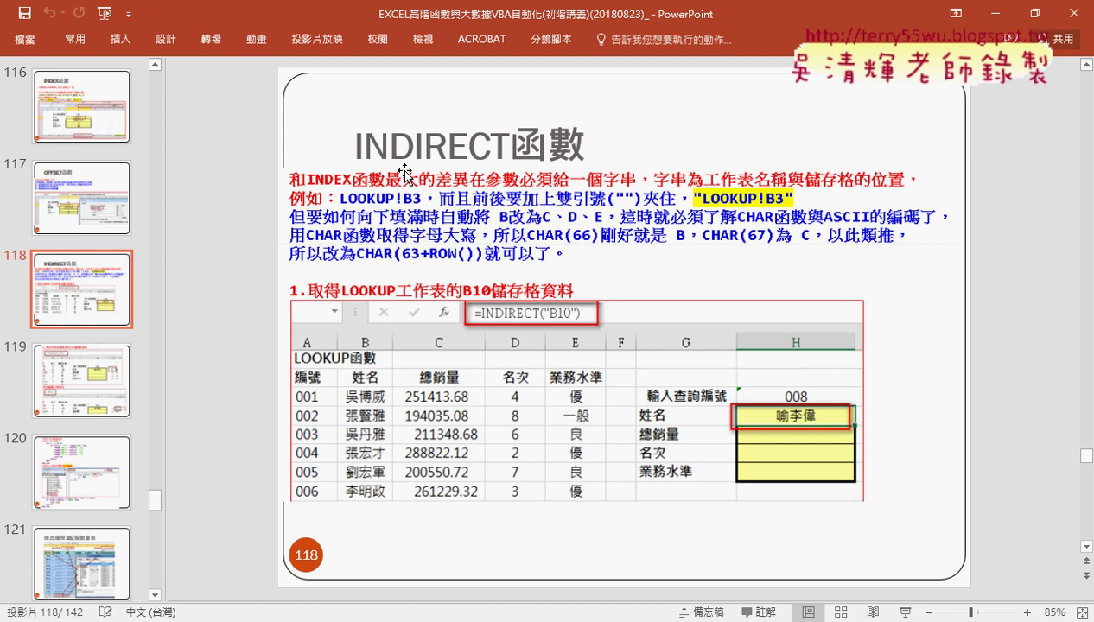
{"action": "scroll", "coordinate": [355, 192], "scroll_direction": "down", "scroll_amount": 1}
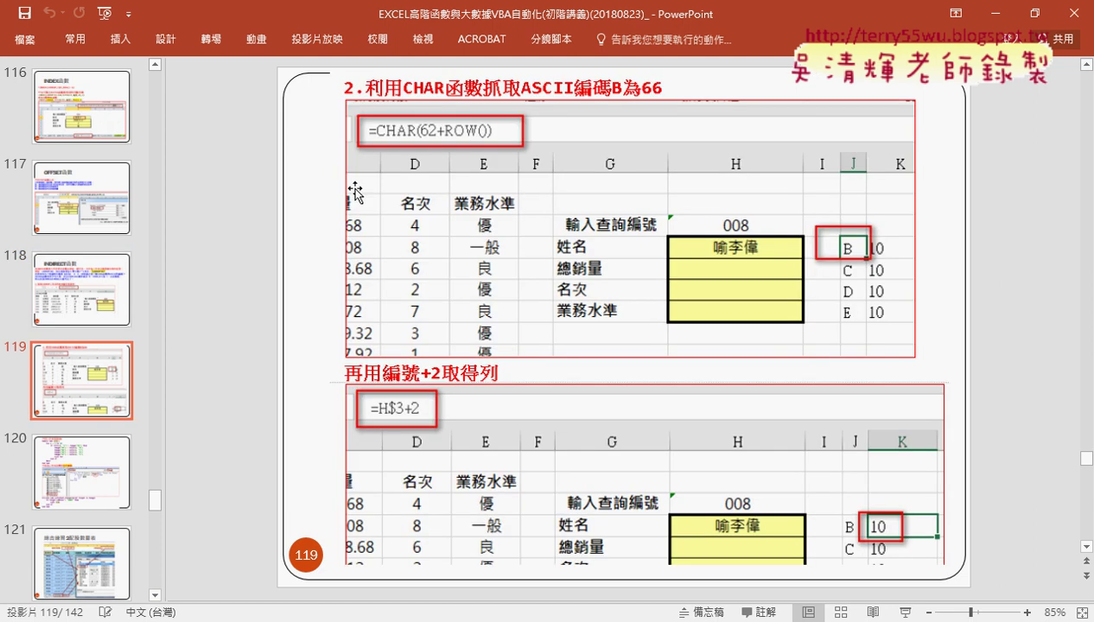
{"action": "scroll", "coordinate": [354, 192], "scroll_direction": "down", "scroll_amount": 1}
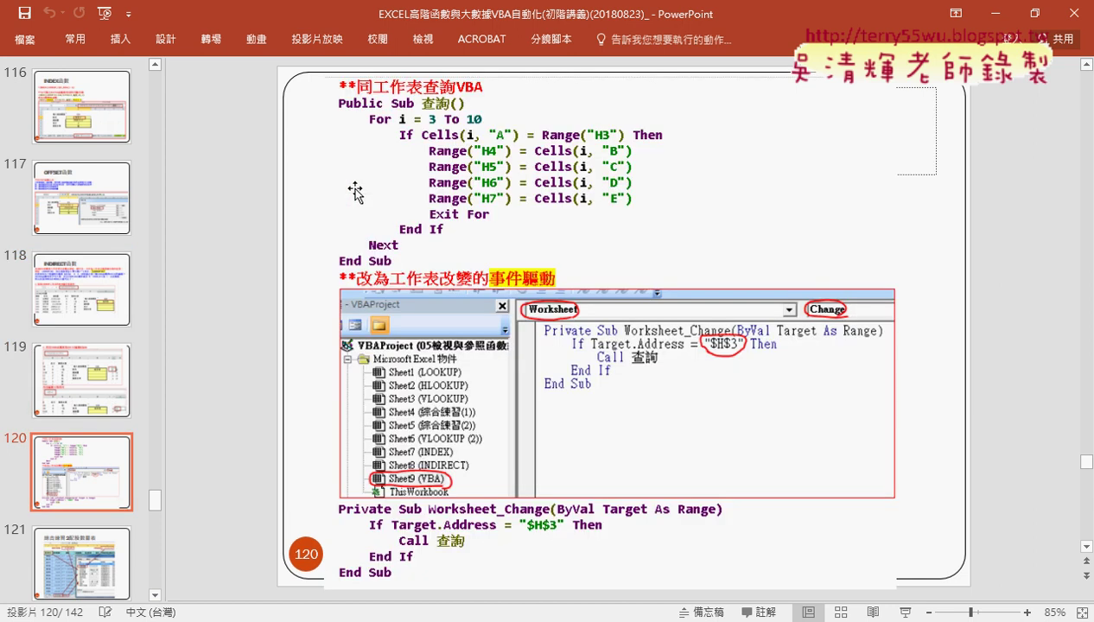
{"action": "scroll", "coordinate": [354, 191], "scroll_direction": "down", "scroll_amount": 1}
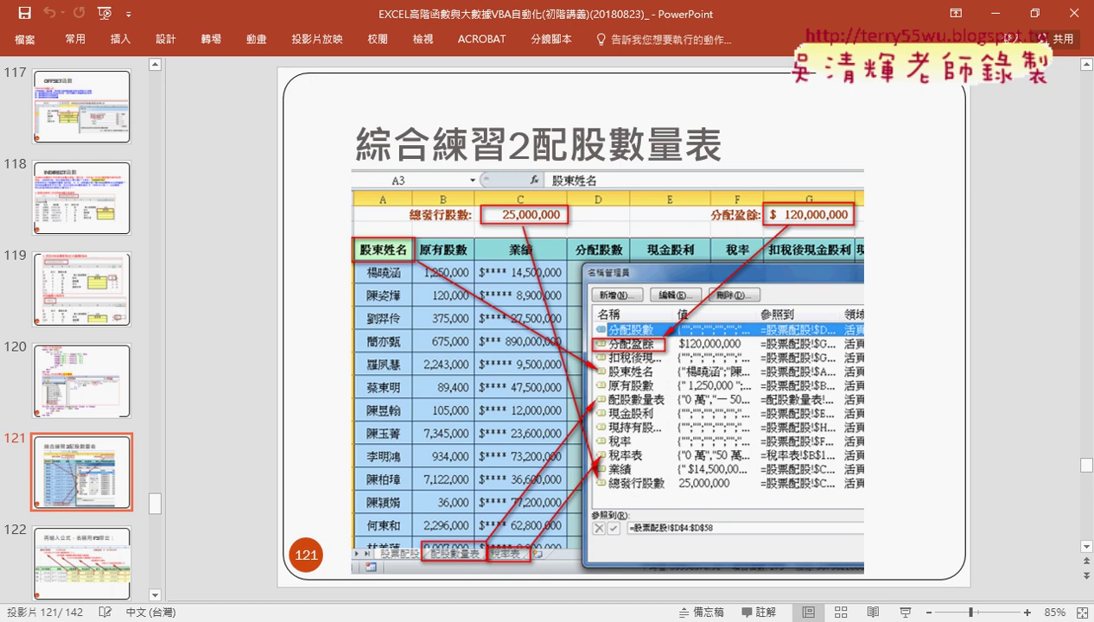
- In Excel's 綜合練習(2) sheet, enlarge the exercise-instructions picture by dragging its corner
{"action": "mouse_move", "coordinate": [478, 619]}
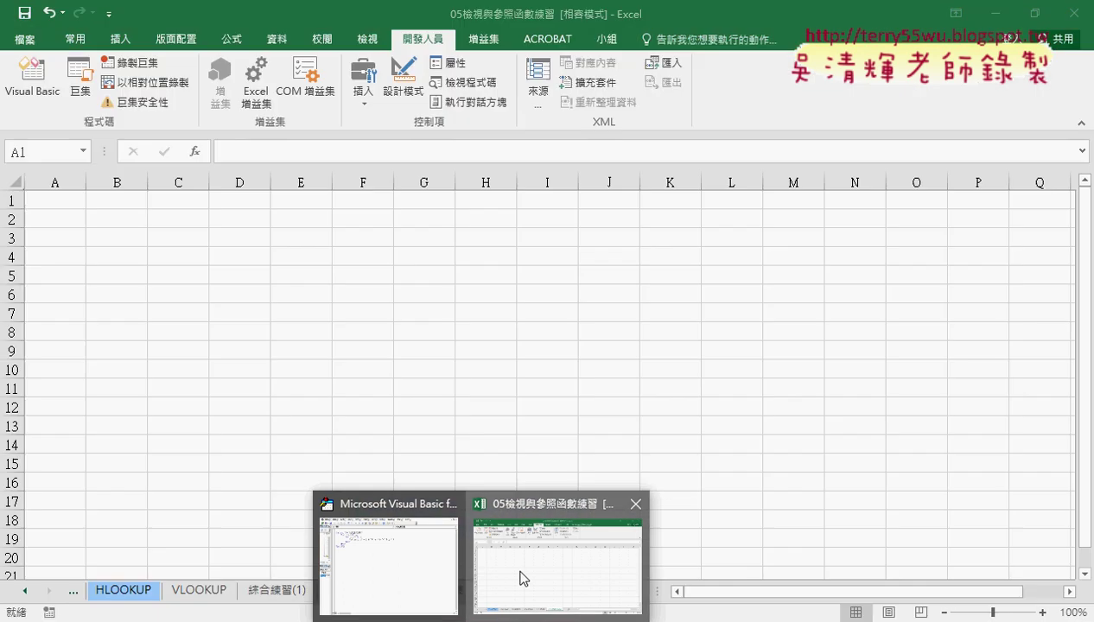
{"action": "left_click", "coordinate": [519, 571]}
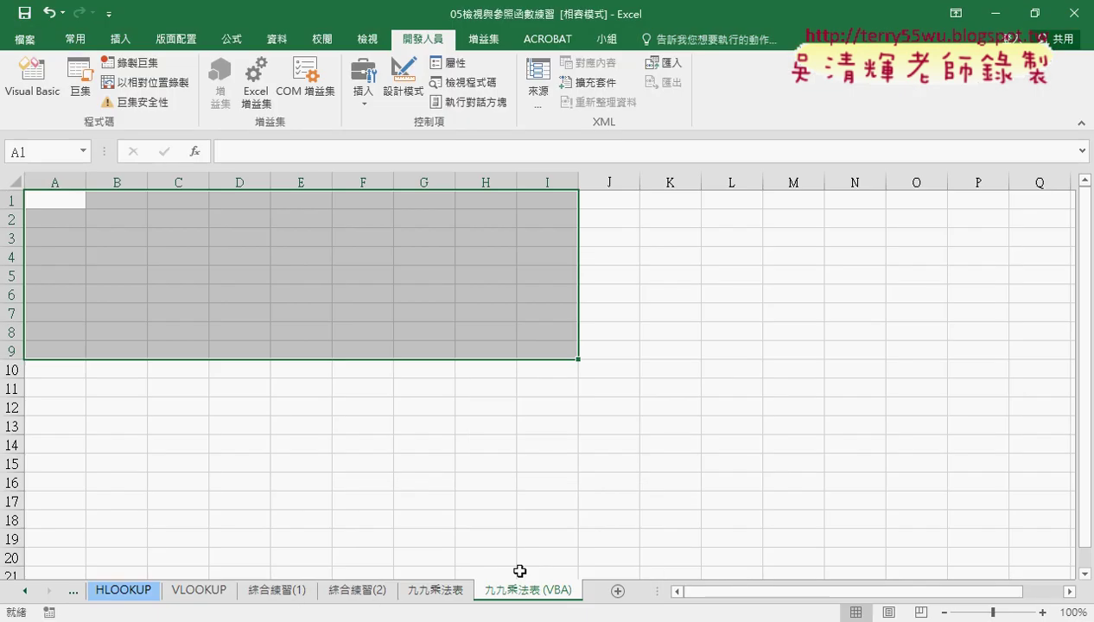
{"action": "left_click", "coordinate": [350, 593]}
{"action": "left_click", "coordinate": [555, 520]}
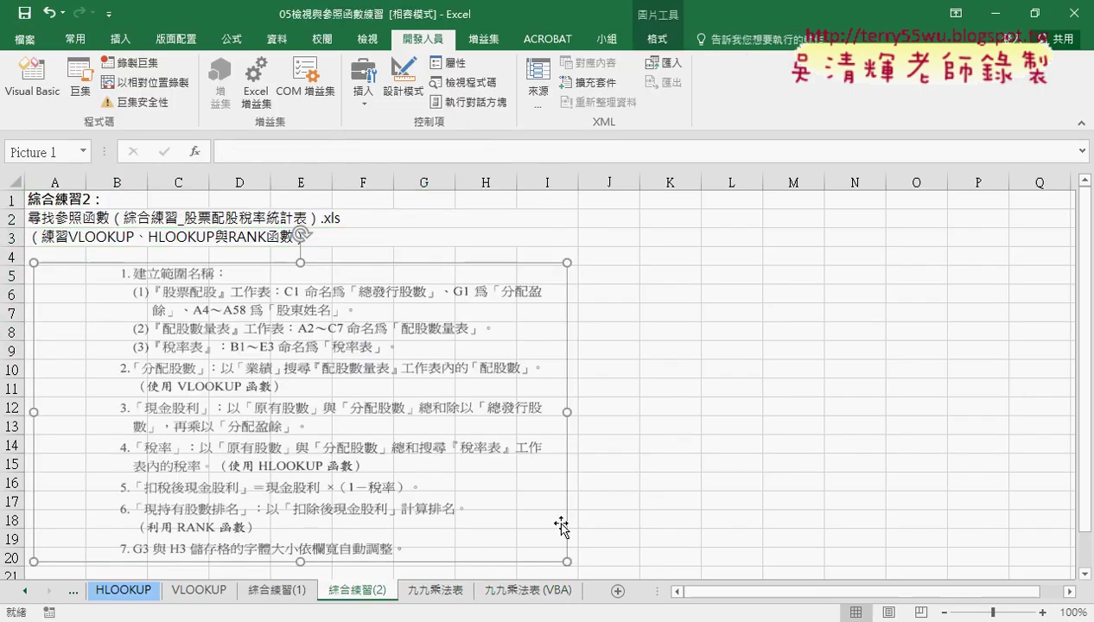
{"action": "left_click_drag", "start_coordinate": [567, 263], "coordinate": [613, 236]}
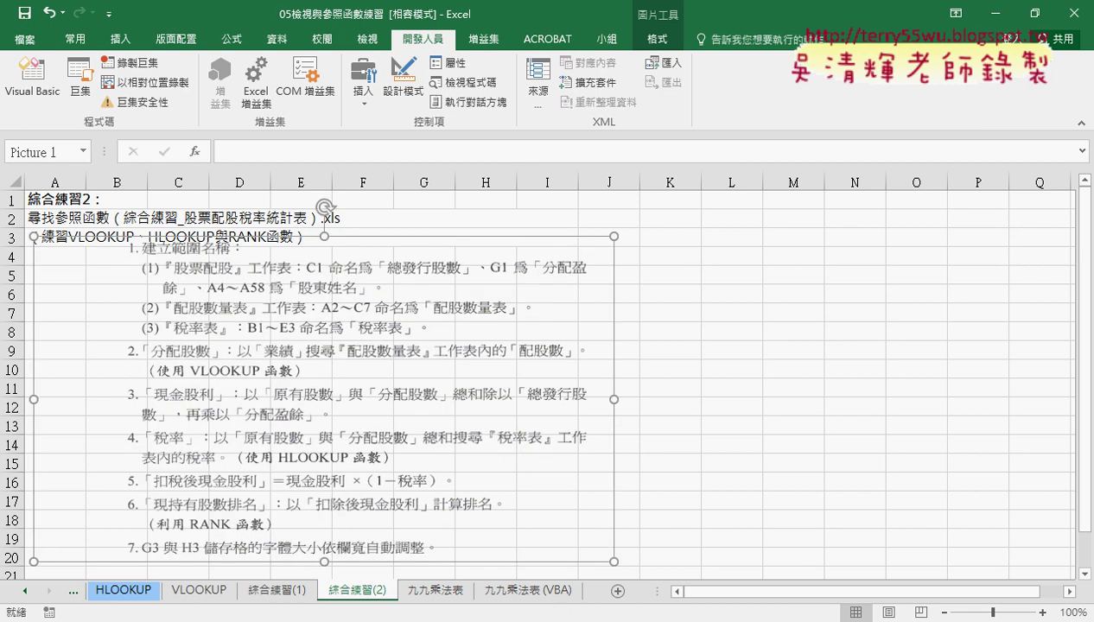
- Widen the Name column in the 05檢視參照函數 folder and open 325人事資料分欄
{"action": "left_click", "coordinate": [155, 558]}
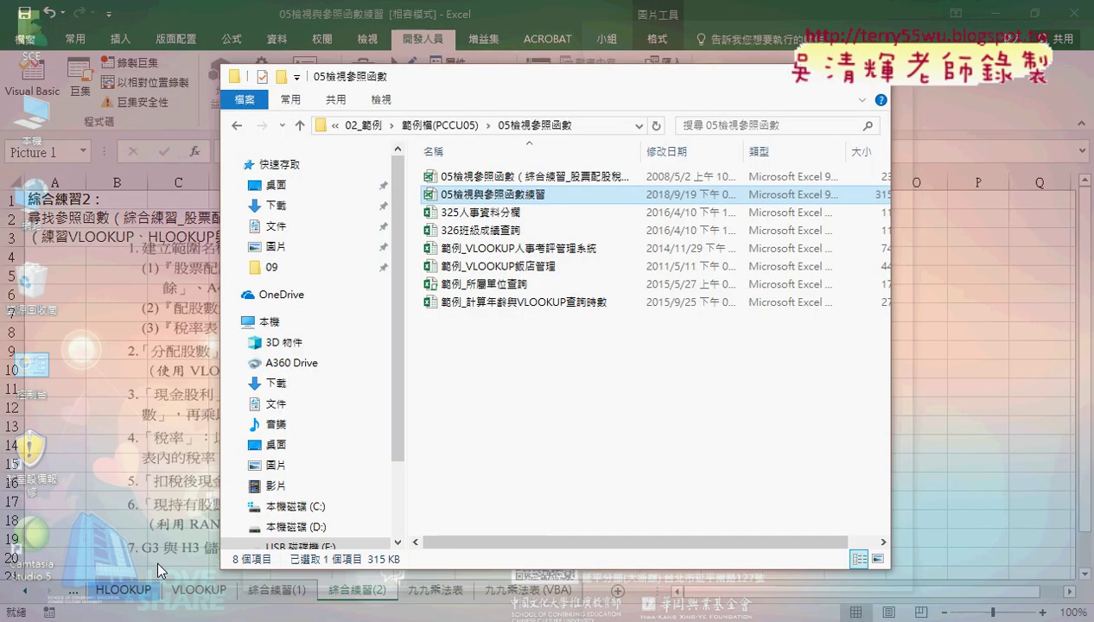
{"action": "left_click", "coordinate": [574, 177]}
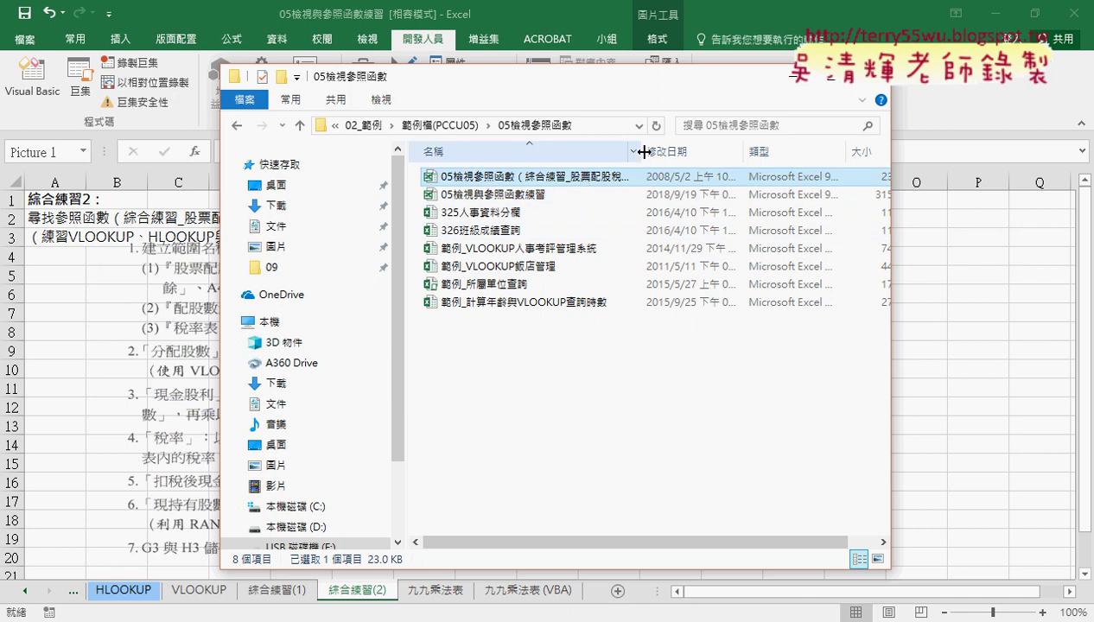
{"action": "double_click", "coordinate": [643, 152]}
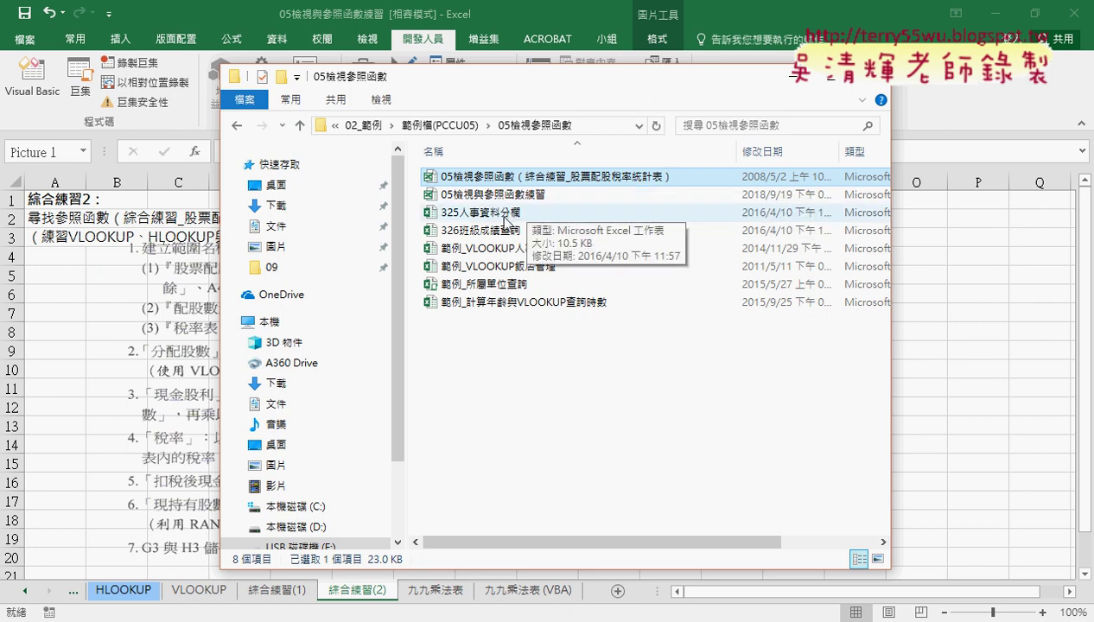
{"action": "double_click", "coordinate": [639, 213]}
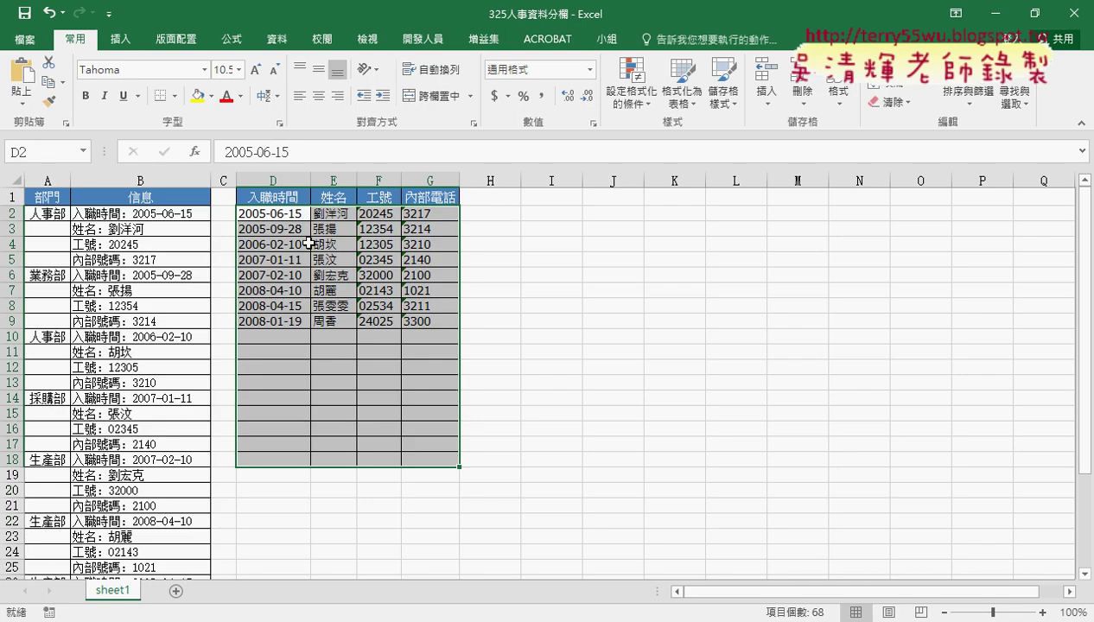
- Clear the existing split results in D2:G9
{"action": "left_click", "coordinate": [131, 181]}
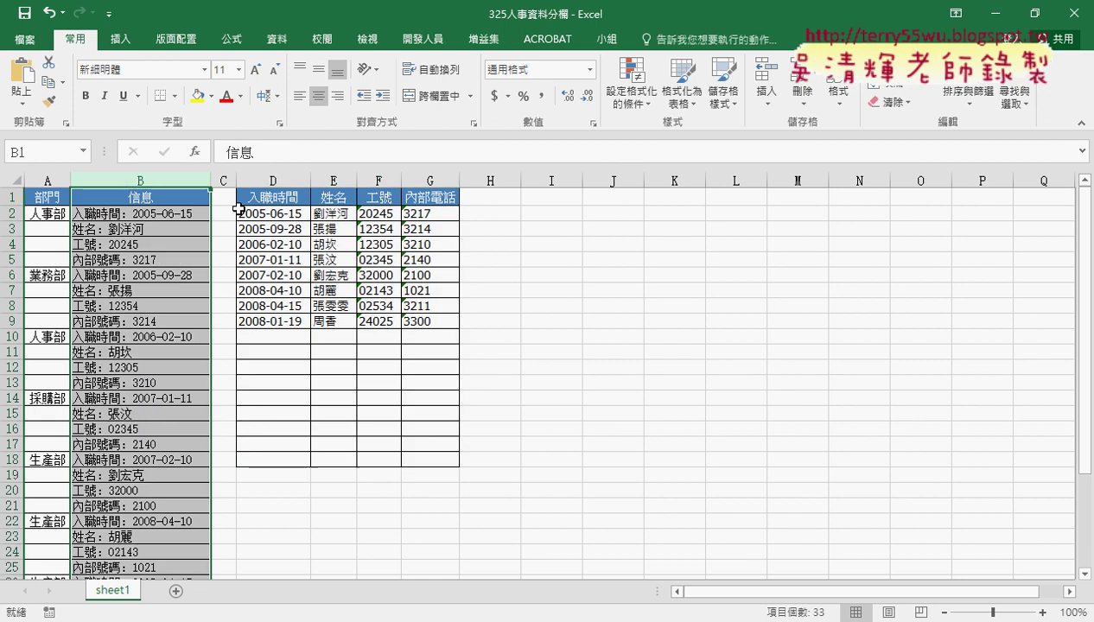
{"action": "mouse_move", "coordinate": [263, 215]}
{"action": "left_mouse_down"}
{"action": "mouse_move", "coordinate": [427, 298]}
{"action": "mouse_move", "coordinate": [443, 321]}
{"action": "left_mouse_up"}
{"action": "key", "text": "ctrl+c"}
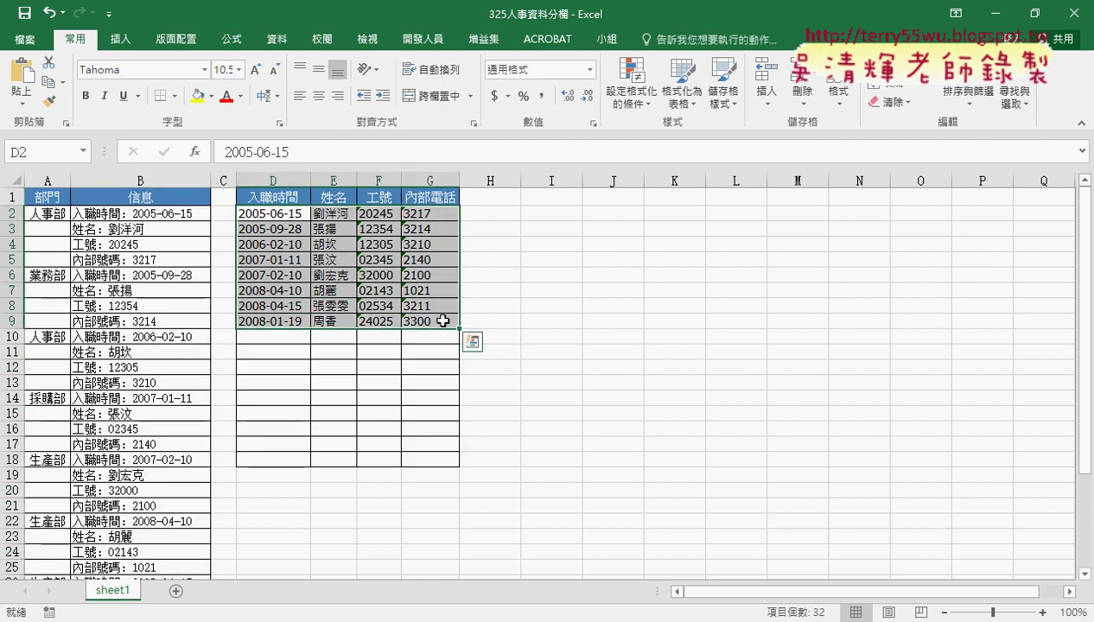
{"action": "key", "text": "Delete"}
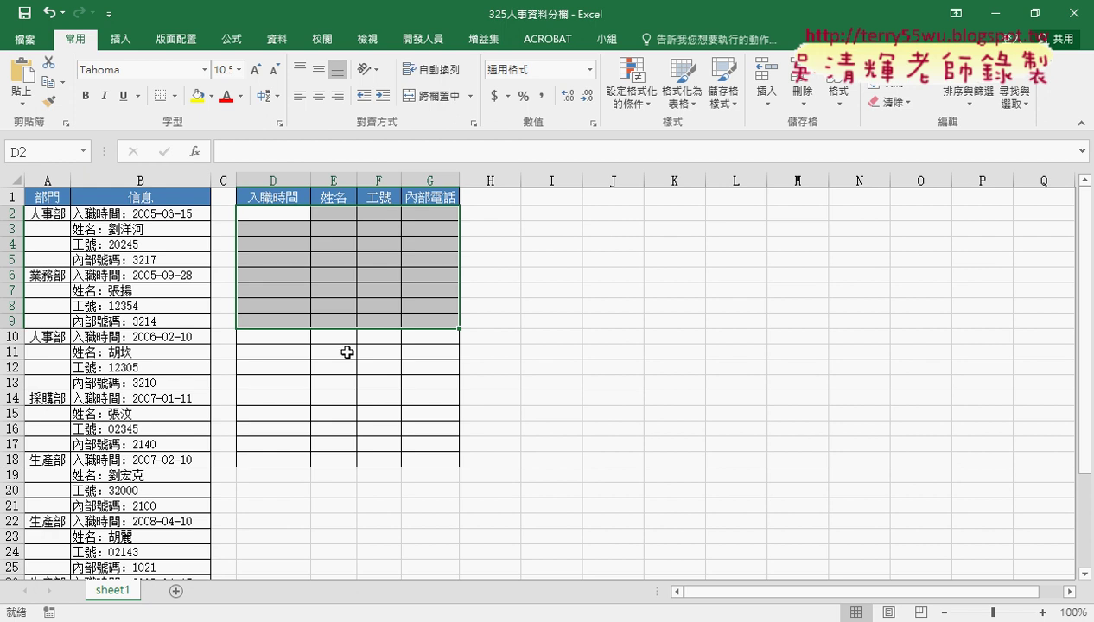
- Refill D2:G9 with the split data, selecting B2:B5 and D2:G2 before pasting
{"action": "left_click", "coordinate": [128, 183]}
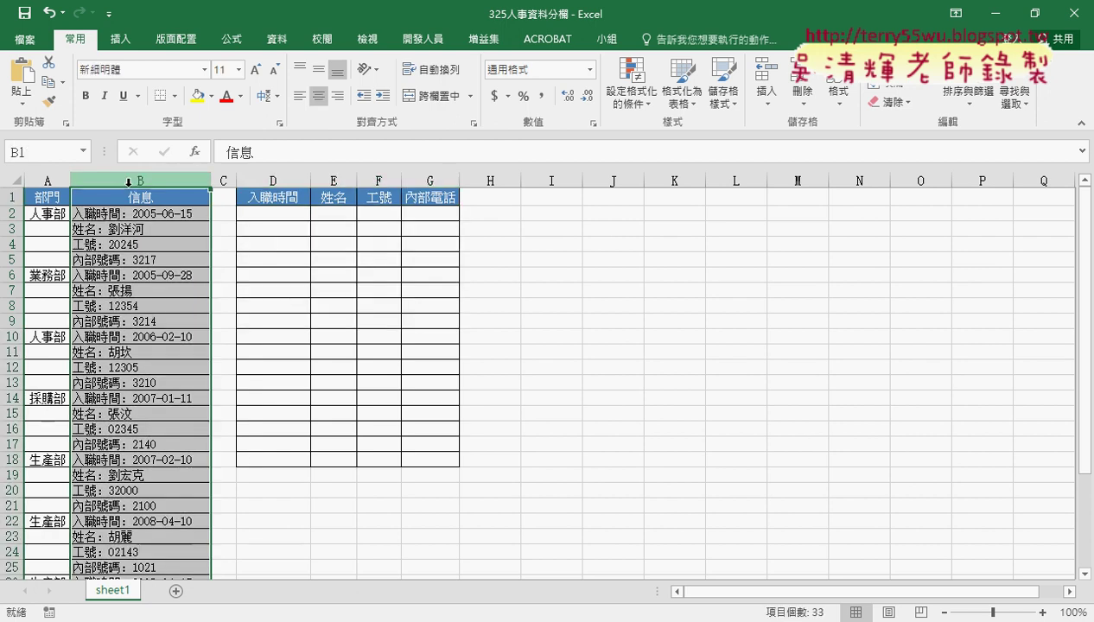
{"action": "left_click_drag", "start_coordinate": [128, 212], "coordinate": [130, 260]}
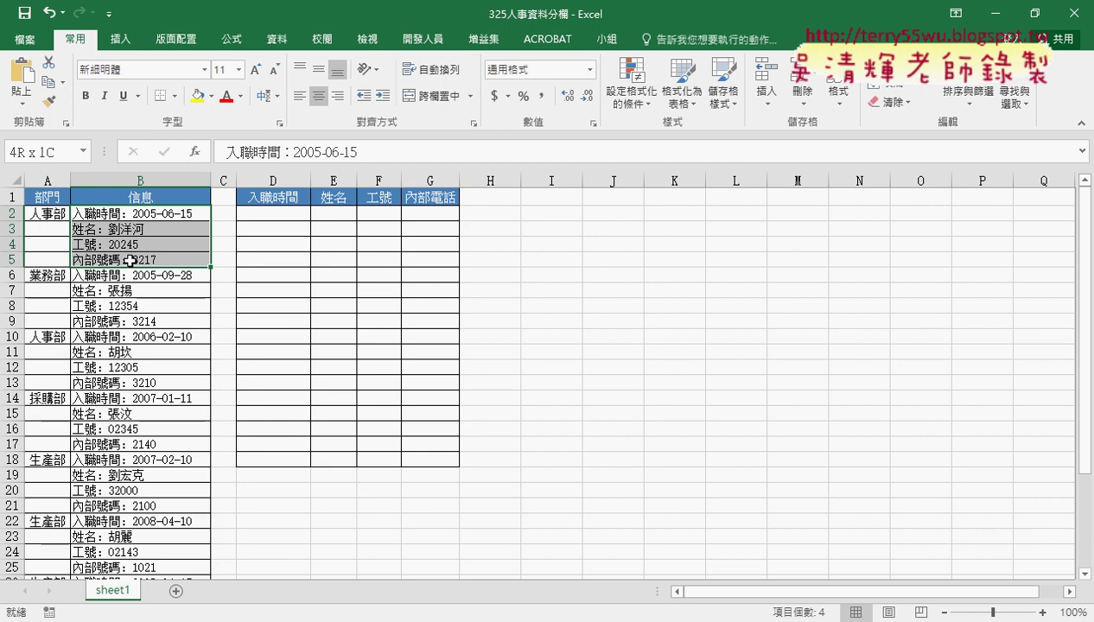
{"action": "left_click", "coordinate": [273, 216]}
{"action": "left_click_drag", "start_coordinate": [273, 216], "coordinate": [408, 215]}
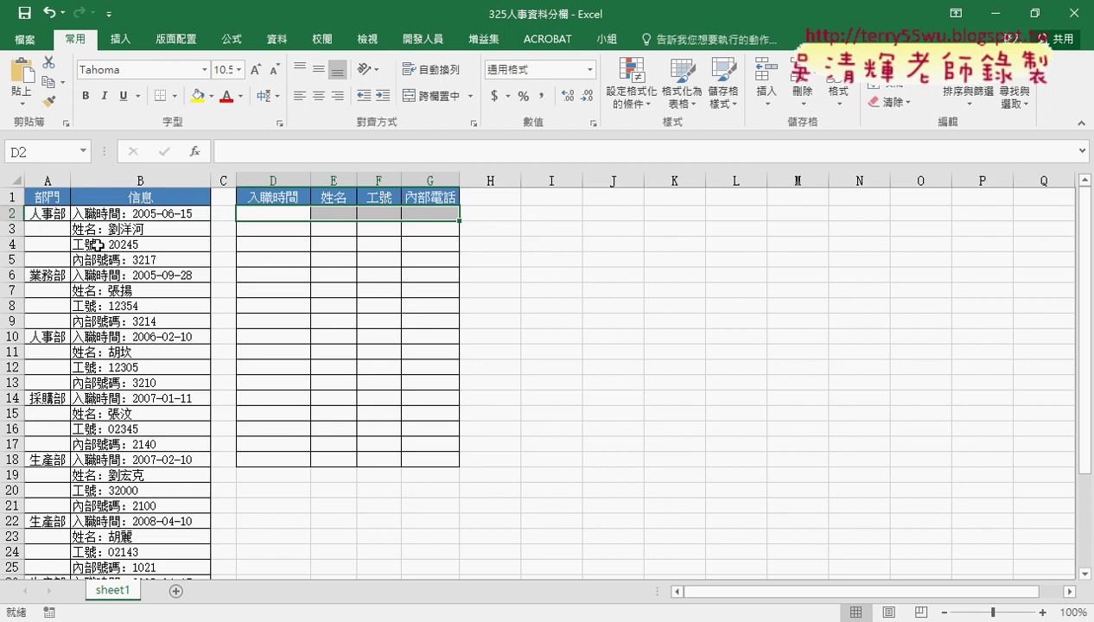
{"action": "key", "text": "ctrl+v"}
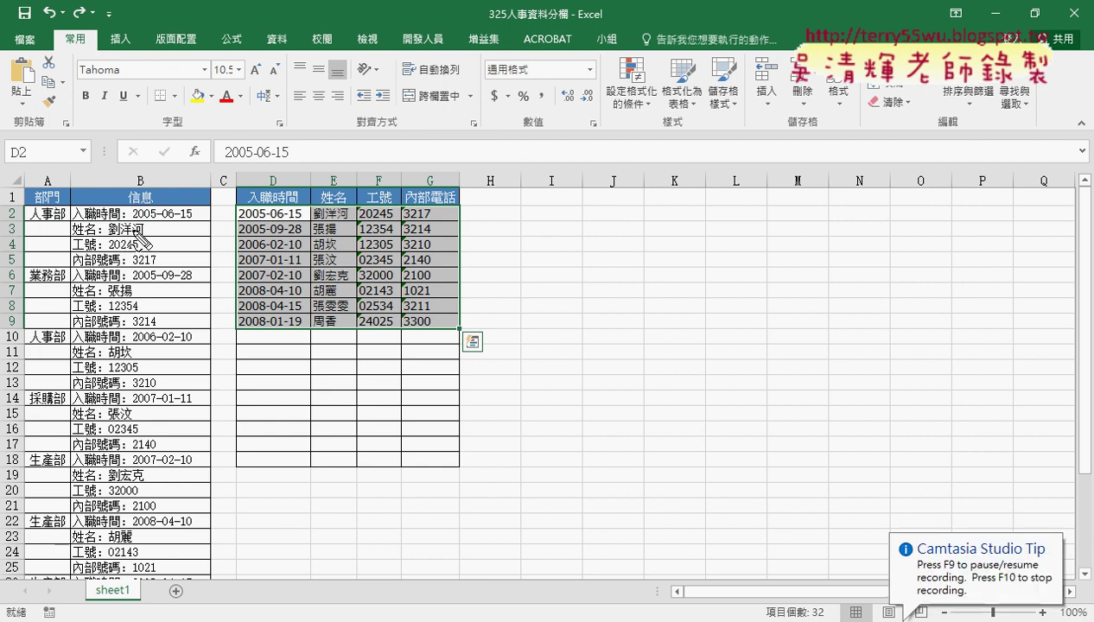
- Draw red arrows from 2005-06-15, the name and ID 20245 to their D1–F1 headers
{"action": "left_click_drag", "start_coordinate": [134, 222], "coordinate": [268, 205]}
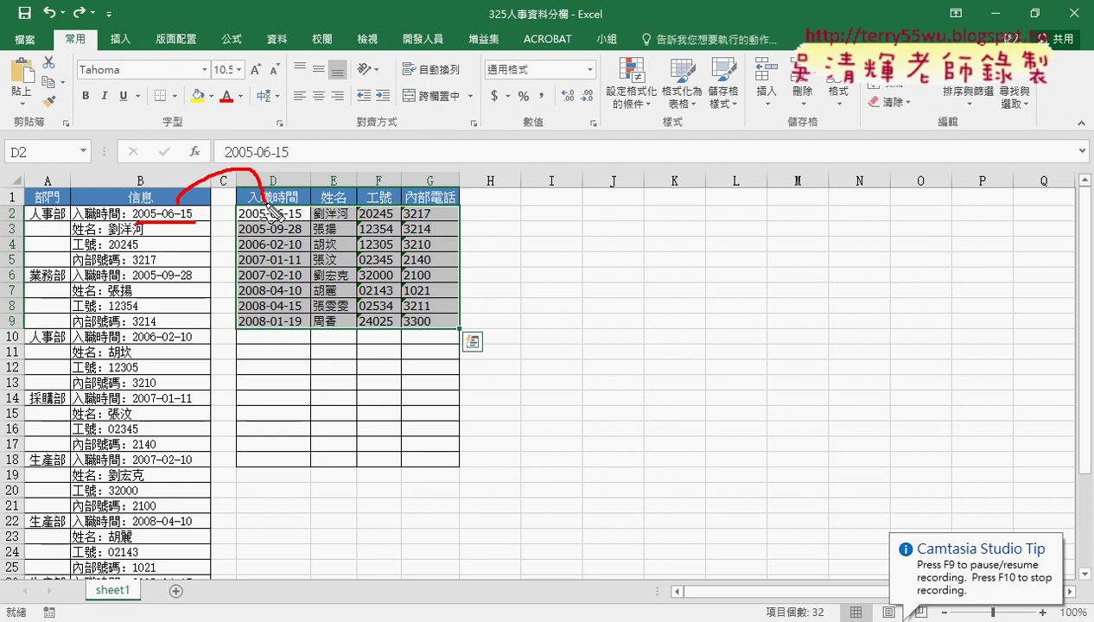
{"action": "mouse_move", "coordinate": [120, 235]}
{"action": "left_mouse_down"}
{"action": "mouse_move", "coordinate": [320, 183]}
{"action": "mouse_move", "coordinate": [315, 204]}
{"action": "left_mouse_up"}
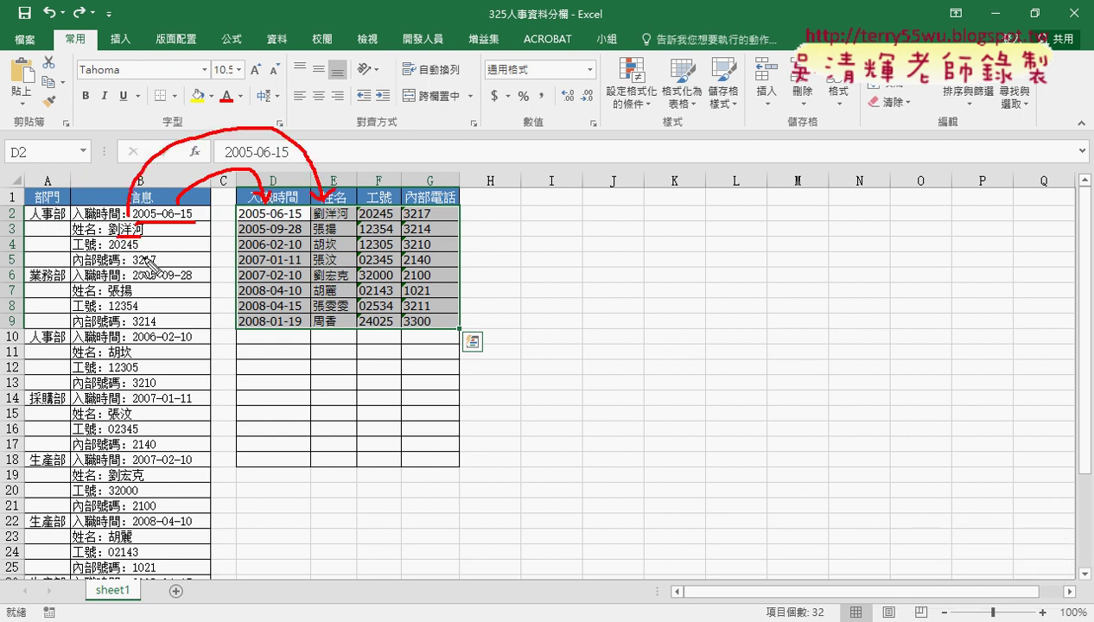
{"action": "mouse_move", "coordinate": [162, 254]}
{"action": "left_mouse_down"}
{"action": "mouse_move", "coordinate": [128, 252]}
{"action": "mouse_move", "coordinate": [201, 106]}
{"action": "mouse_move", "coordinate": [304, 100]}
{"action": "mouse_move", "coordinate": [378, 189]}
{"action": "left_mouse_up"}
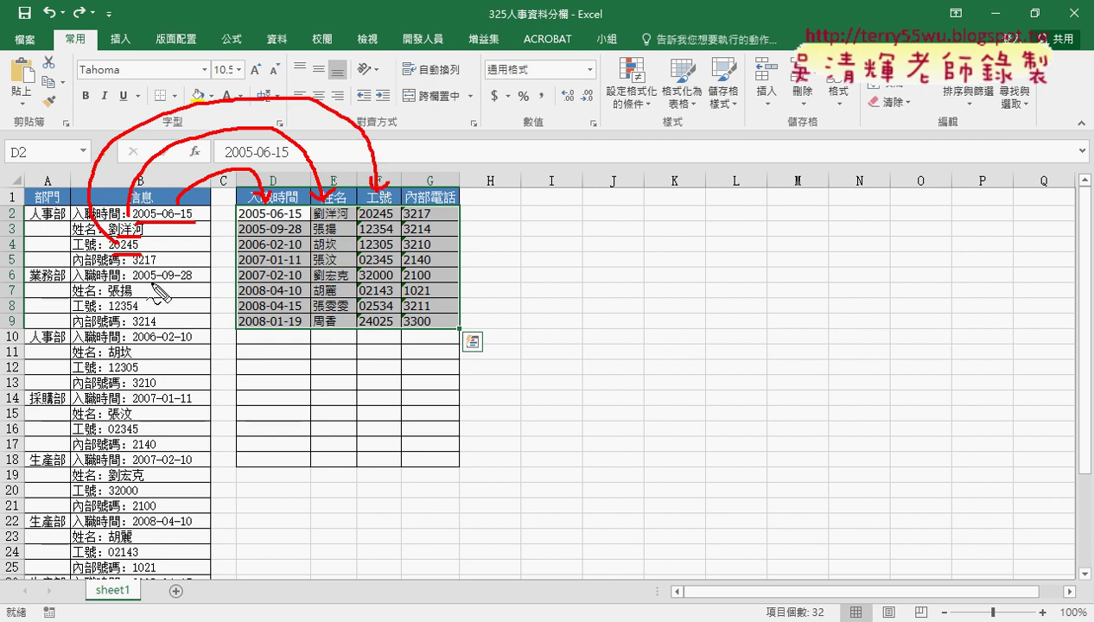